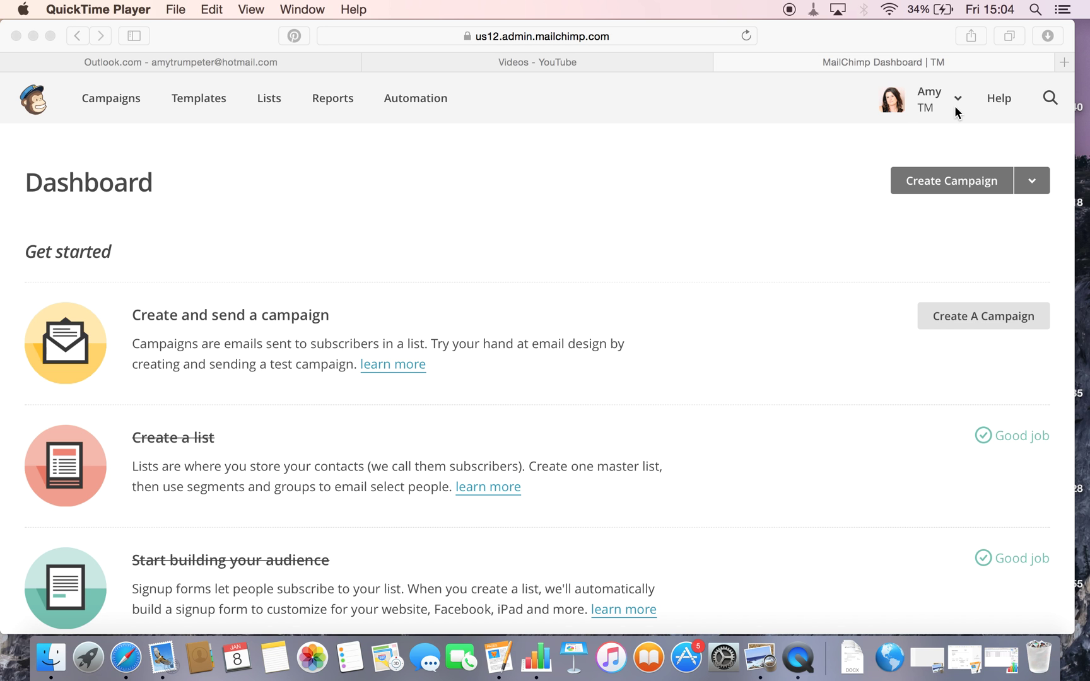
# Step: Show the lists overview, where Trumpeter Media has one subscriber
pyautogui.click(500, 248)
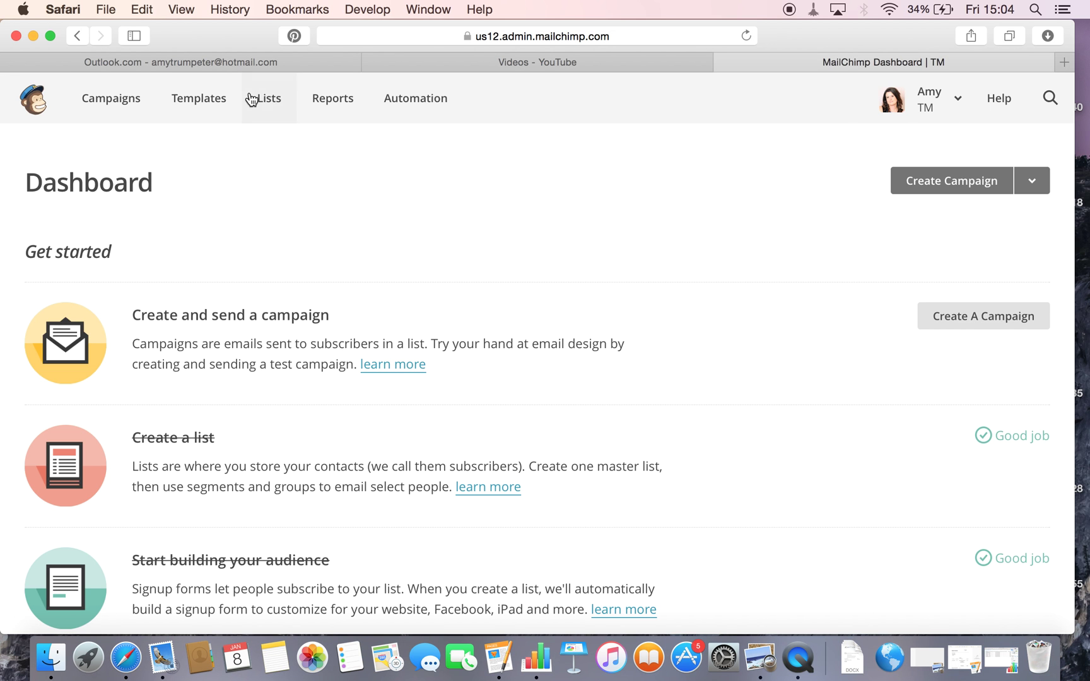
pyautogui.click(277, 102)
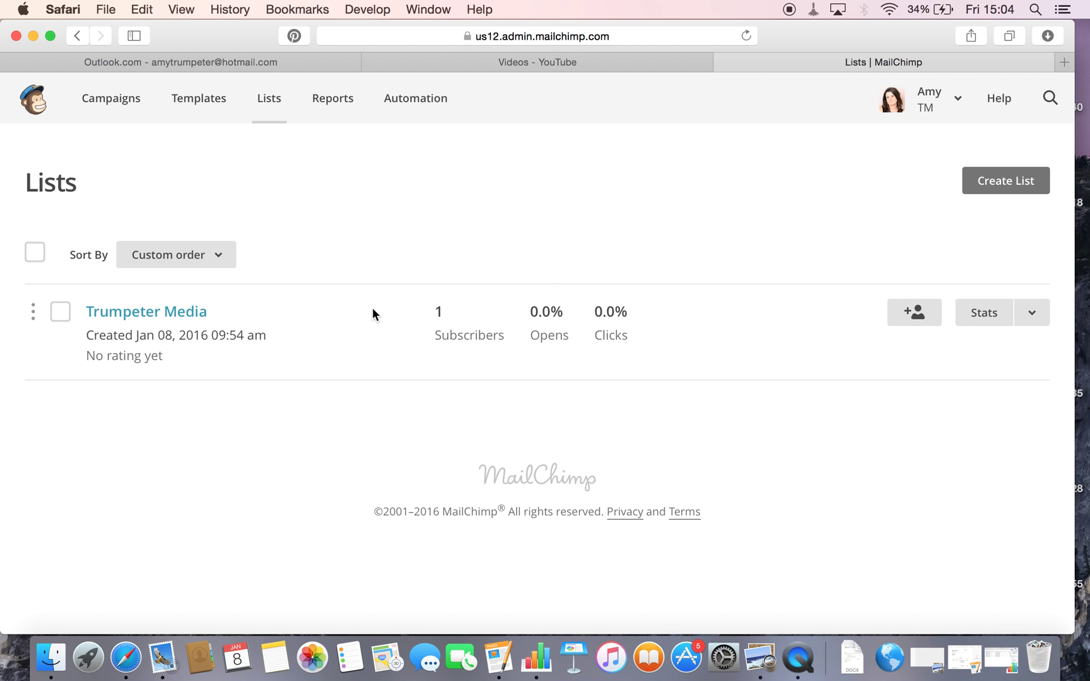
# Step: Open the Trumpeter Media subscriber page and list the add-subscribers options
pyautogui.click(156, 313)
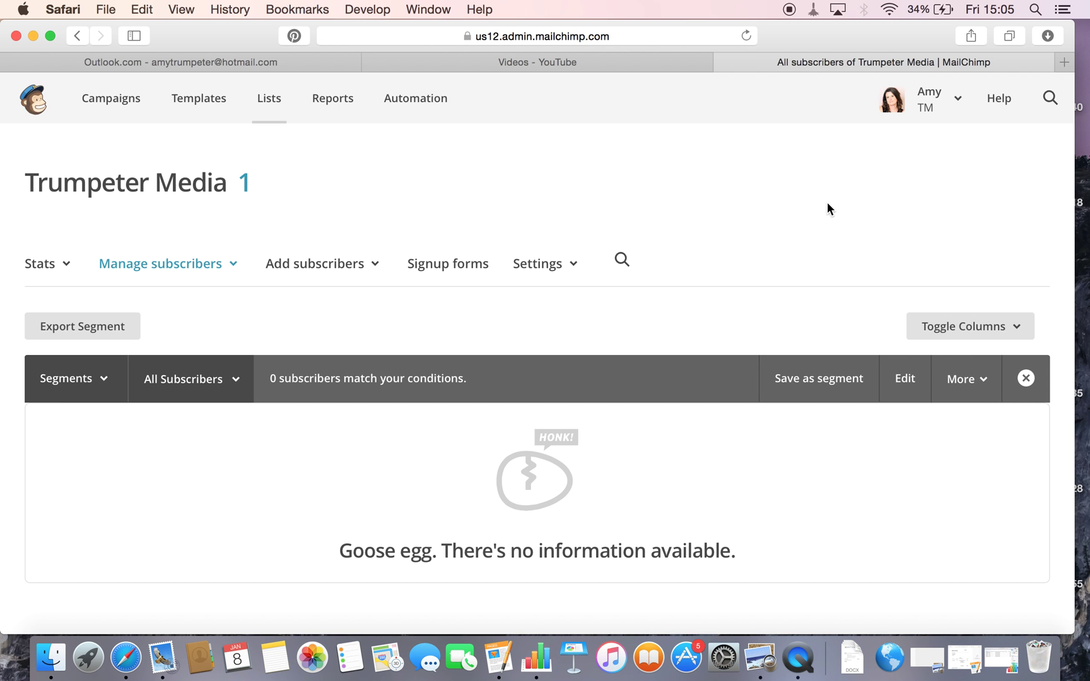
pyautogui.scroll(-2, 827, 208)
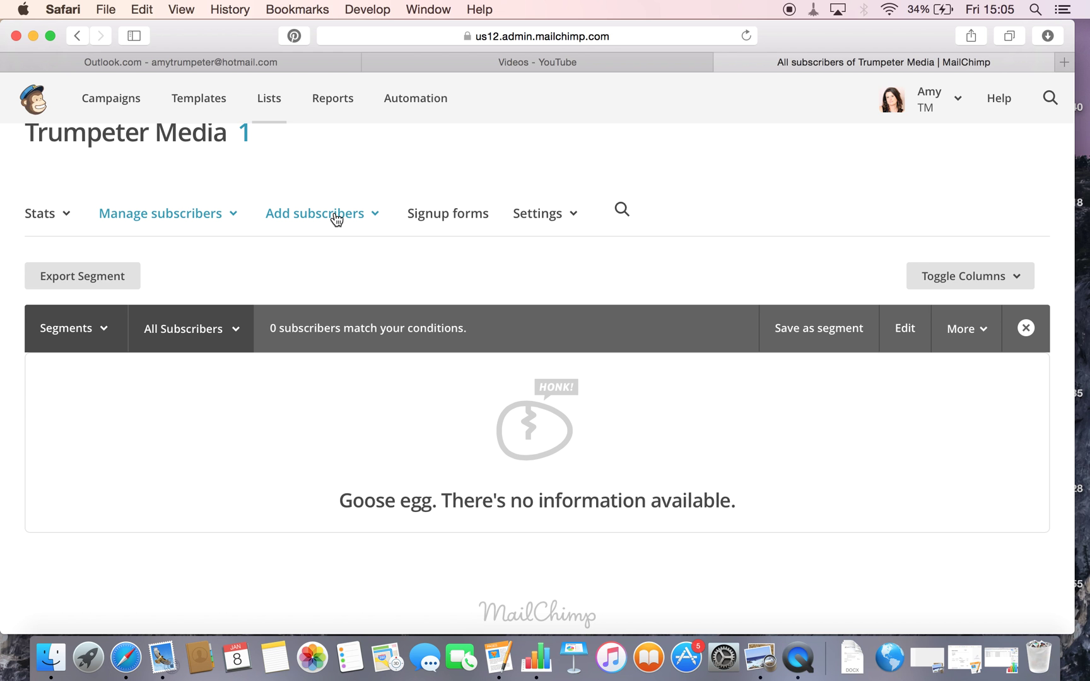
pyautogui.click(337, 222)
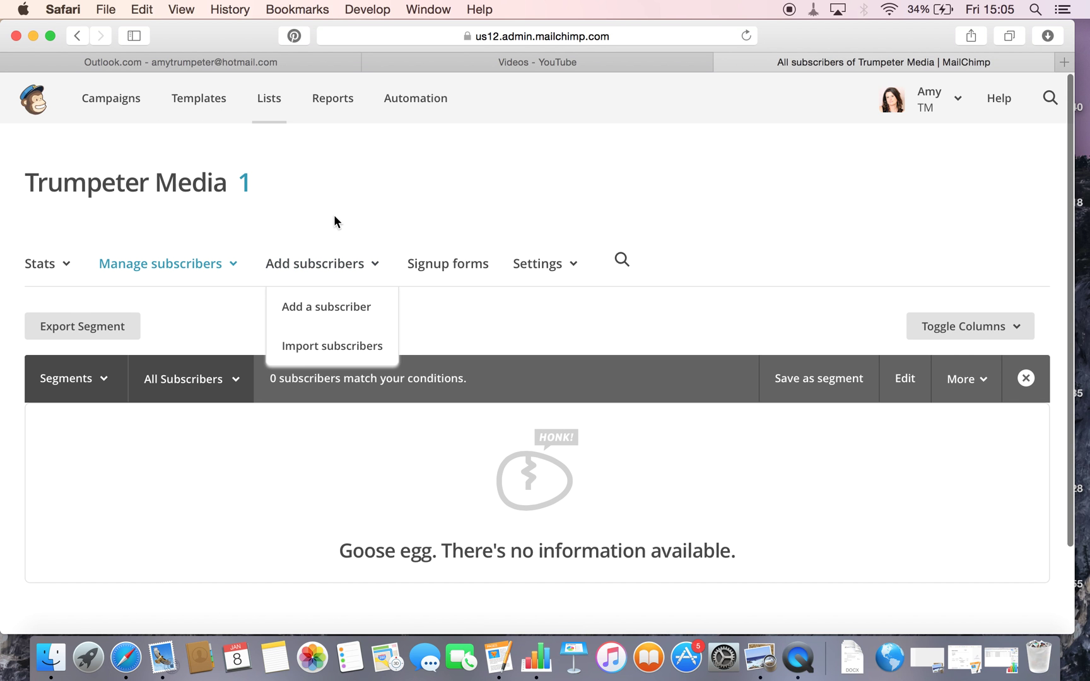
pyautogui.click(346, 314)
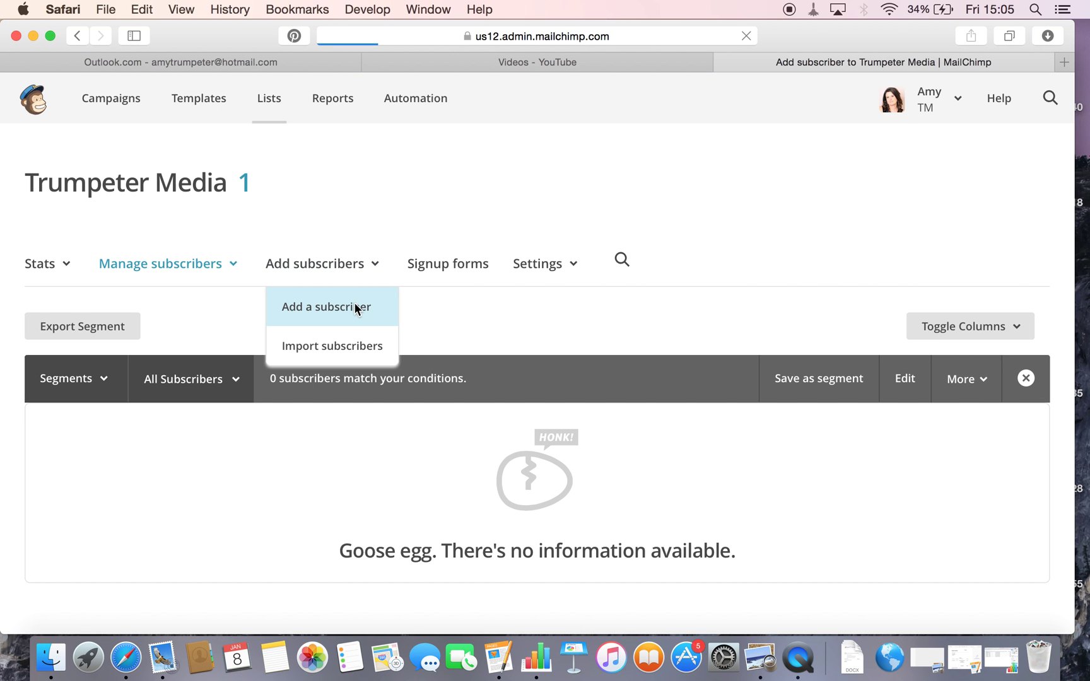
pyautogui.scroll(-3, 730, 357)
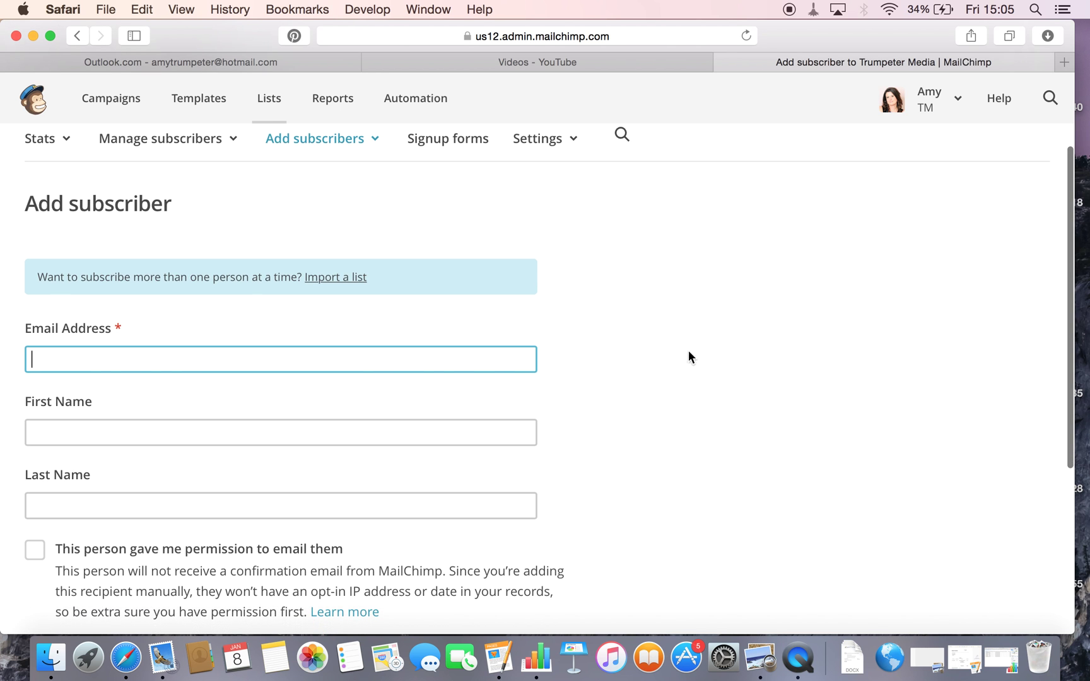
pyautogui.write('A')
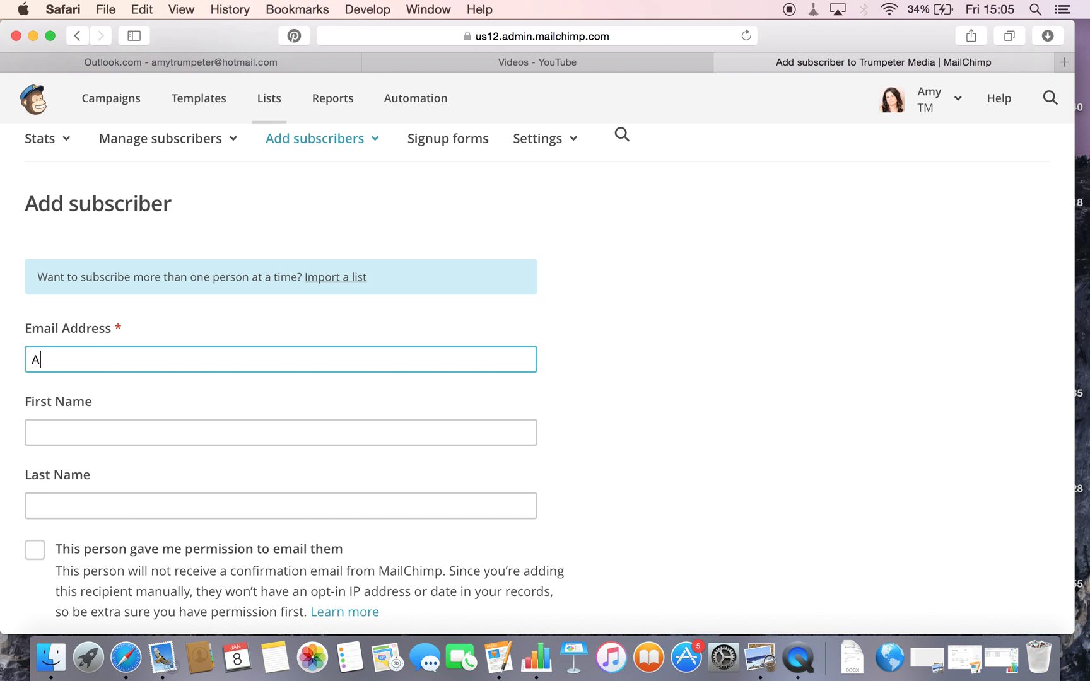
pyautogui.press('BackSpace')
pyautogui.press('Tab')
pyautogui.write('A')
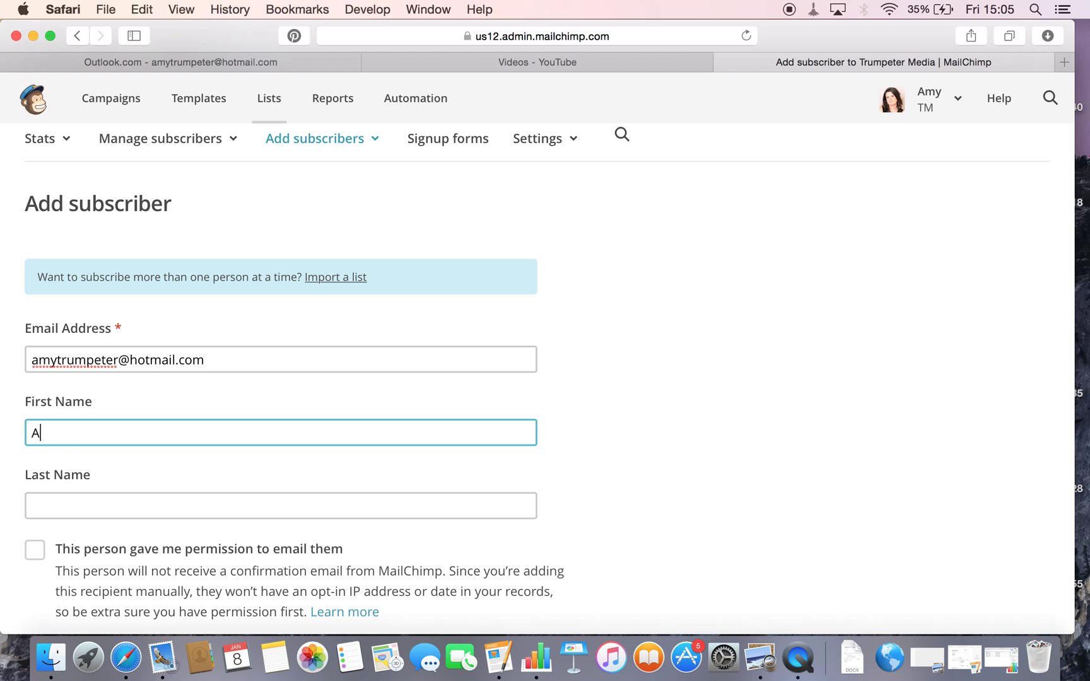
pyautogui.write('my')
pyautogui.press('Tab')
pyautogui.write('Trumpet')
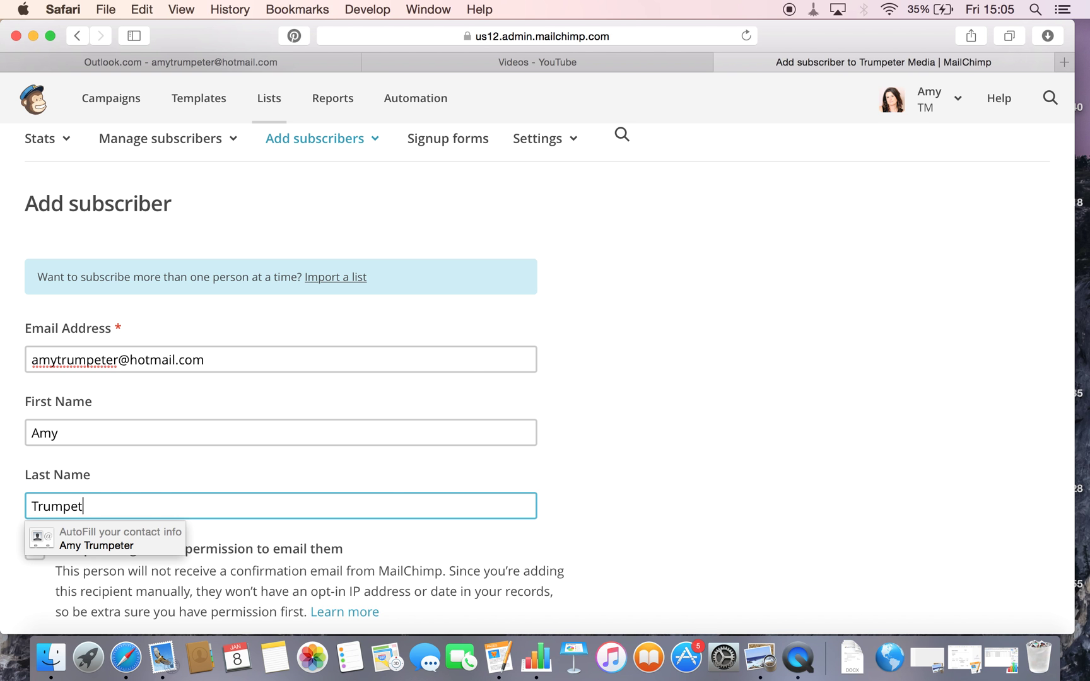
pyautogui.write('er')
pyautogui.click(829, 387)
pyautogui.scroll(-5, 828, 388)
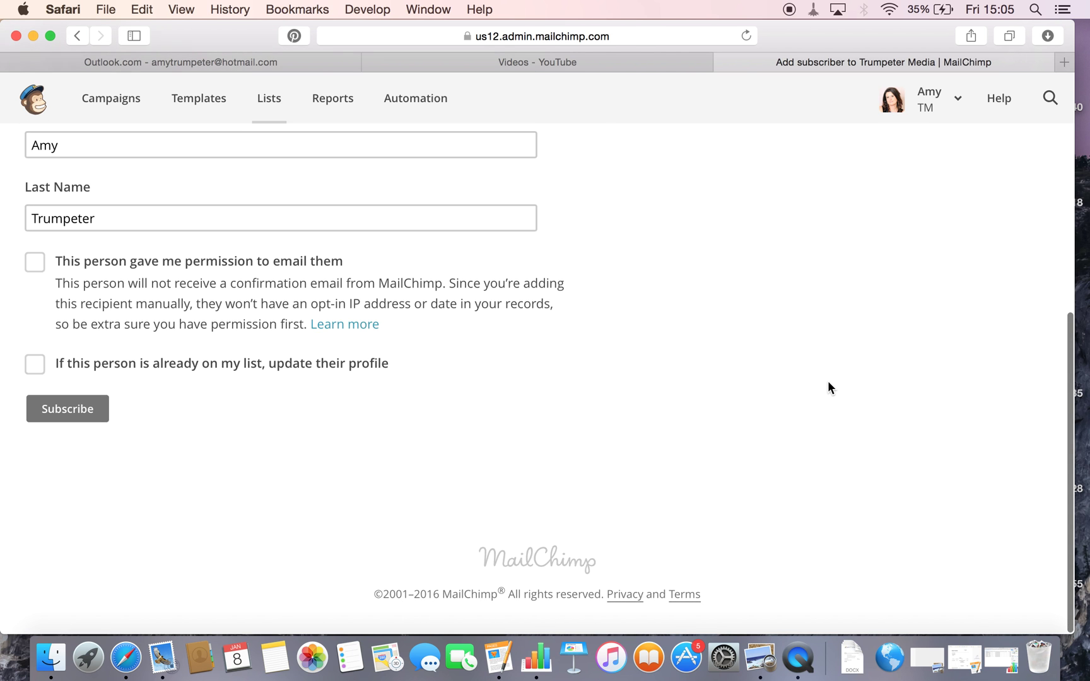
pyautogui.click(35, 267)
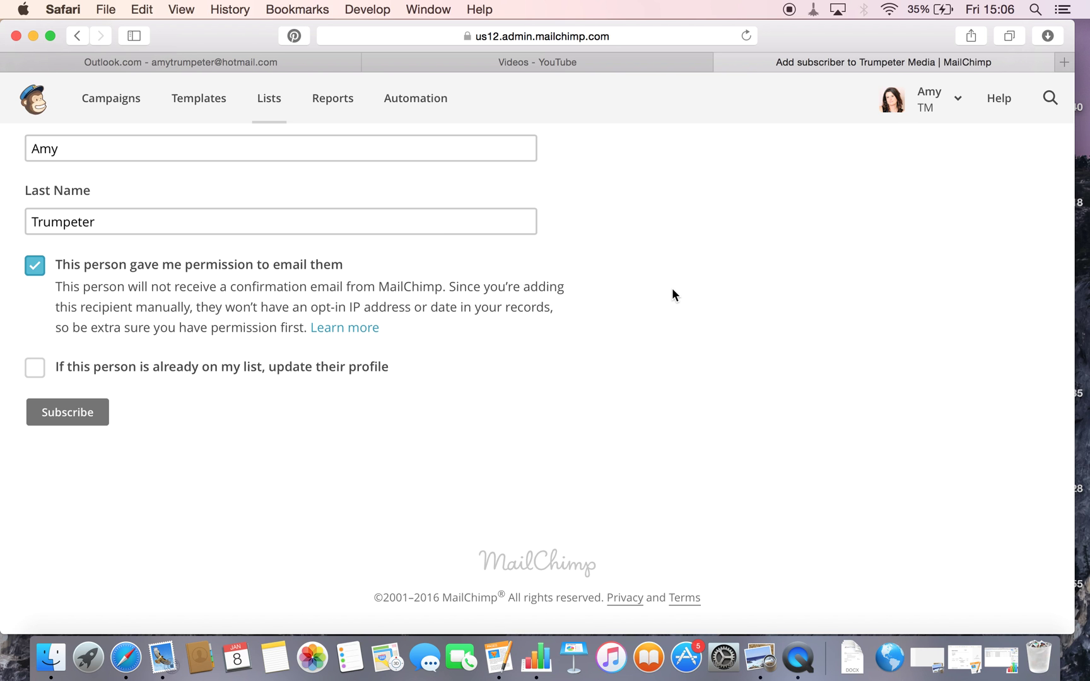
pyautogui.click(66, 409)
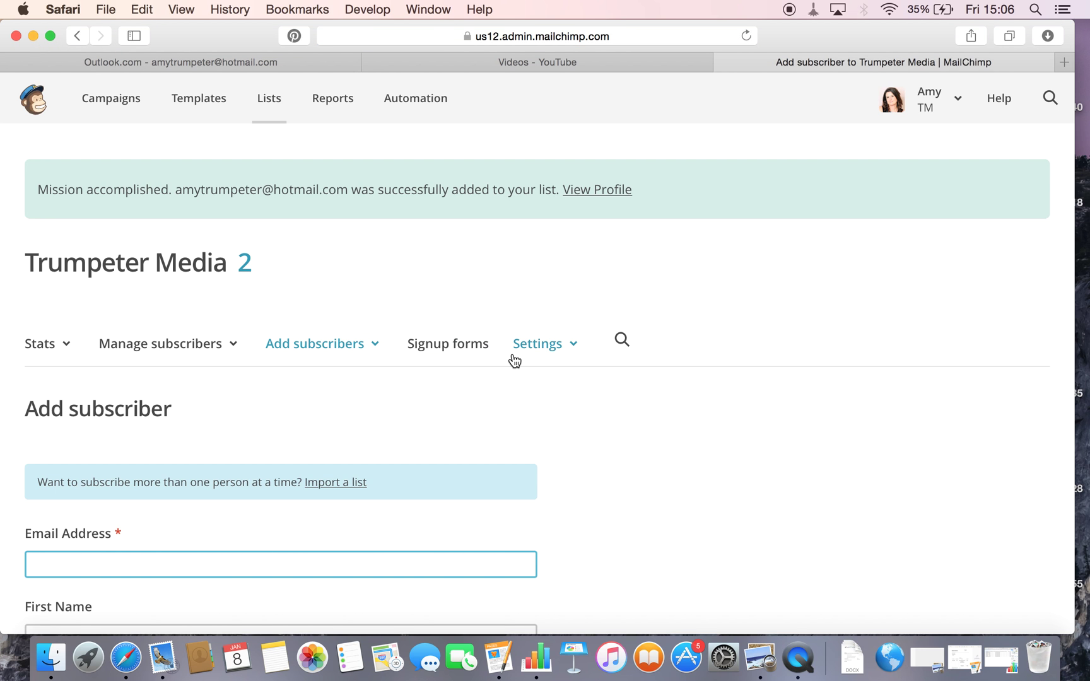